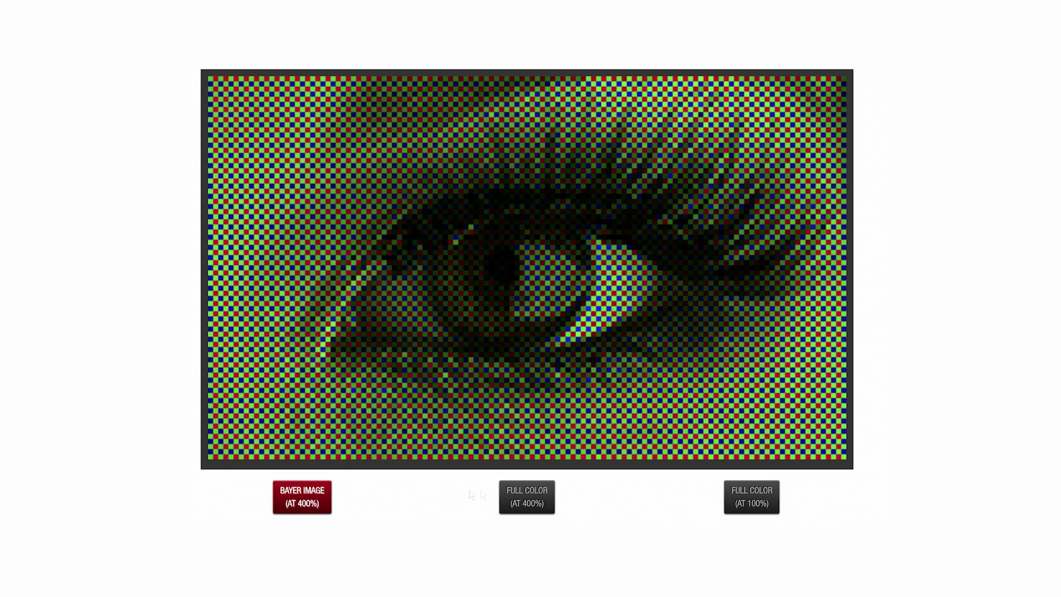
Compare the Bayer image of the eye with its full-color versions at 400% and 100%.
click(523, 496)
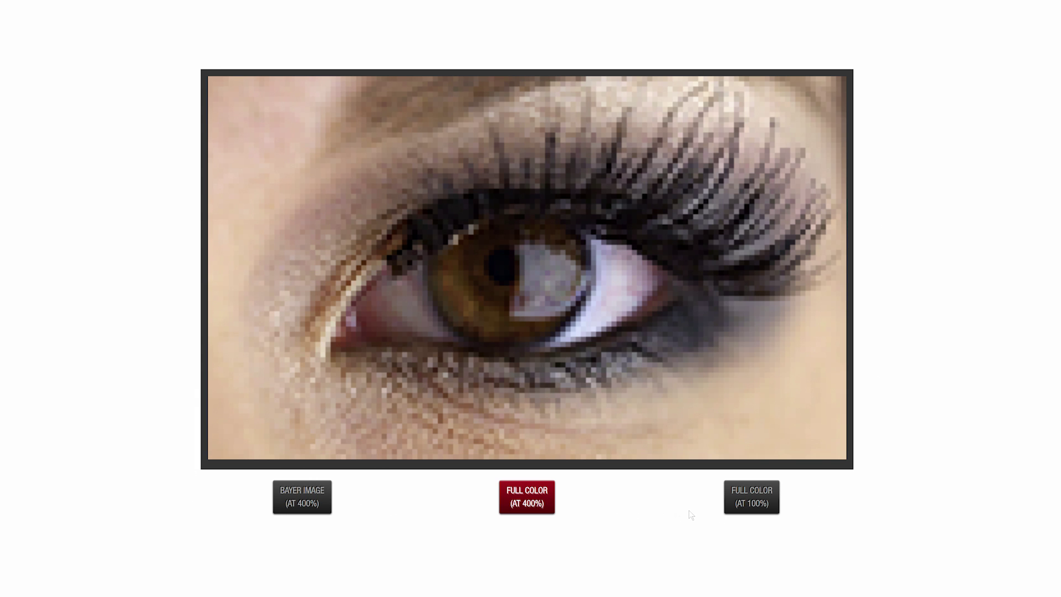
click(738, 505)
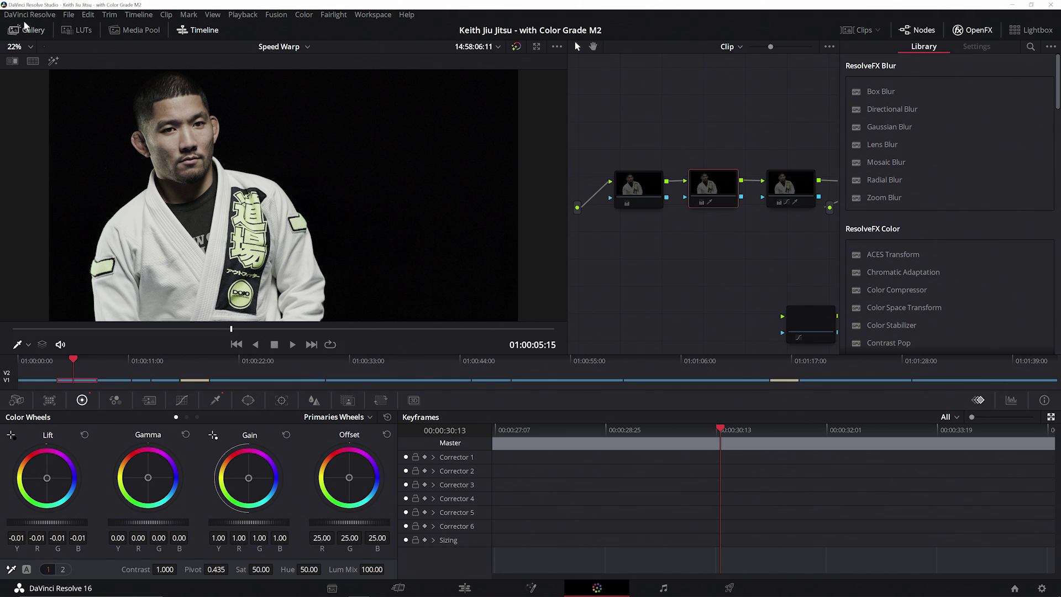
Open the DaVinci Resolve preferences.
click(35, 16)
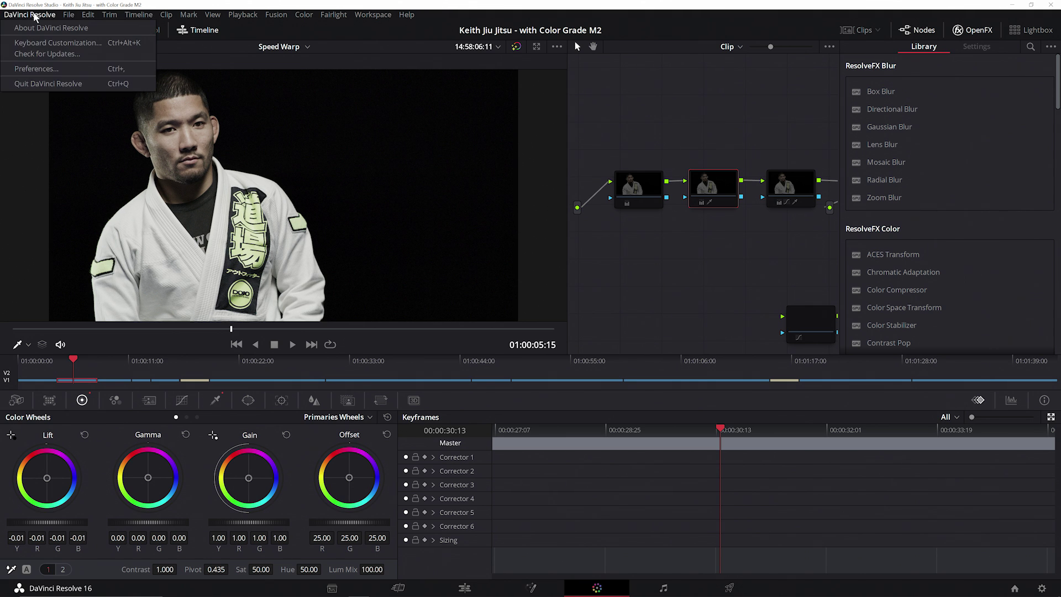
click(50, 70)
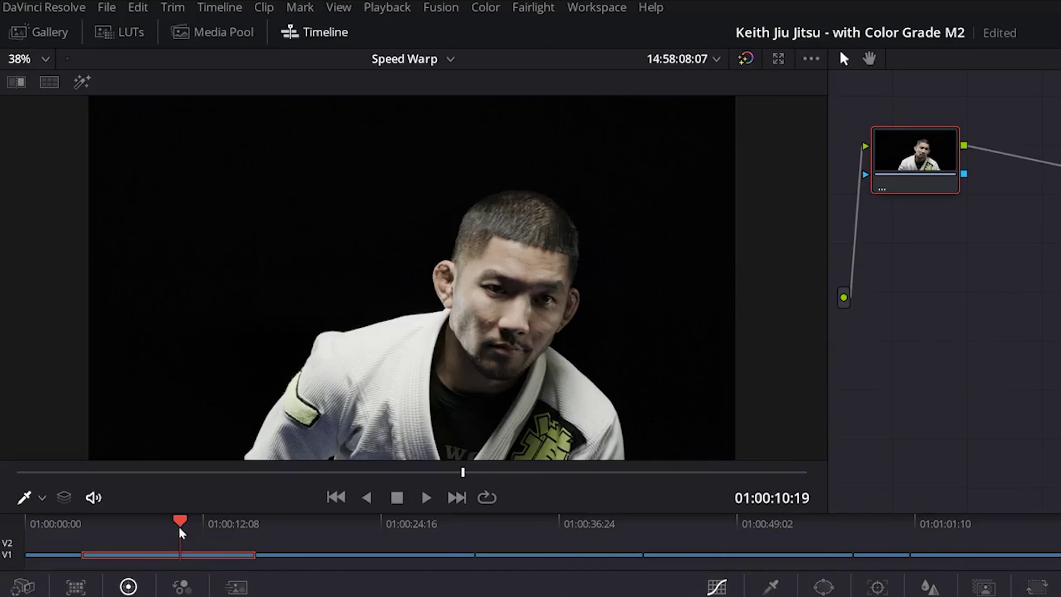
Scrub the Speed Warp and Object Removal timelines to review the footage, returning the Object Removal clip to its first frame.
mouse_move(181, 525)
mouse_down()
mouse_move(110, 525)
mouse_move(178, 525)
mouse_up()
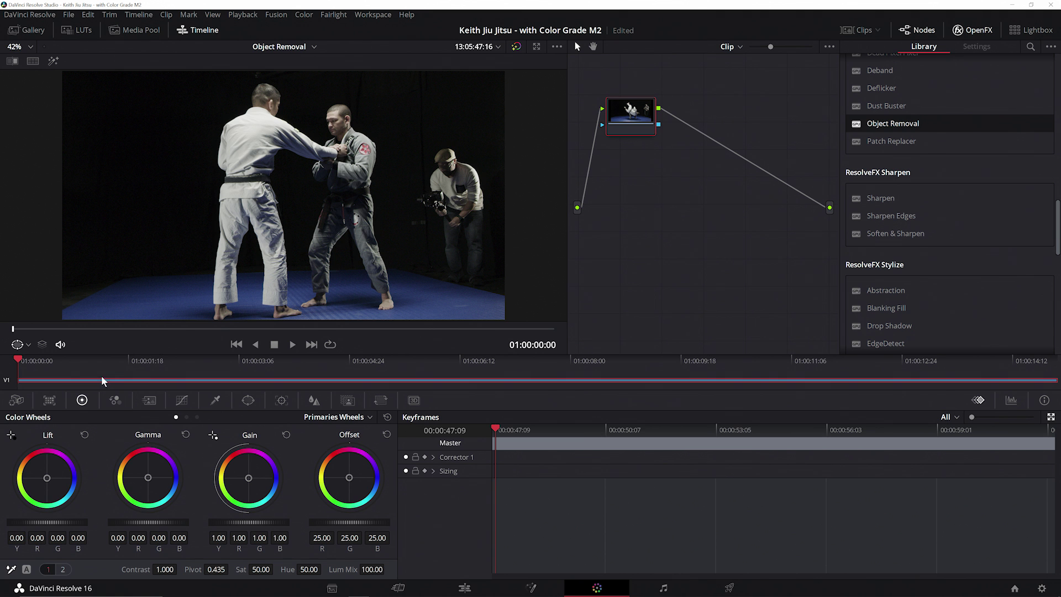
drag(18, 361, 232, 360)
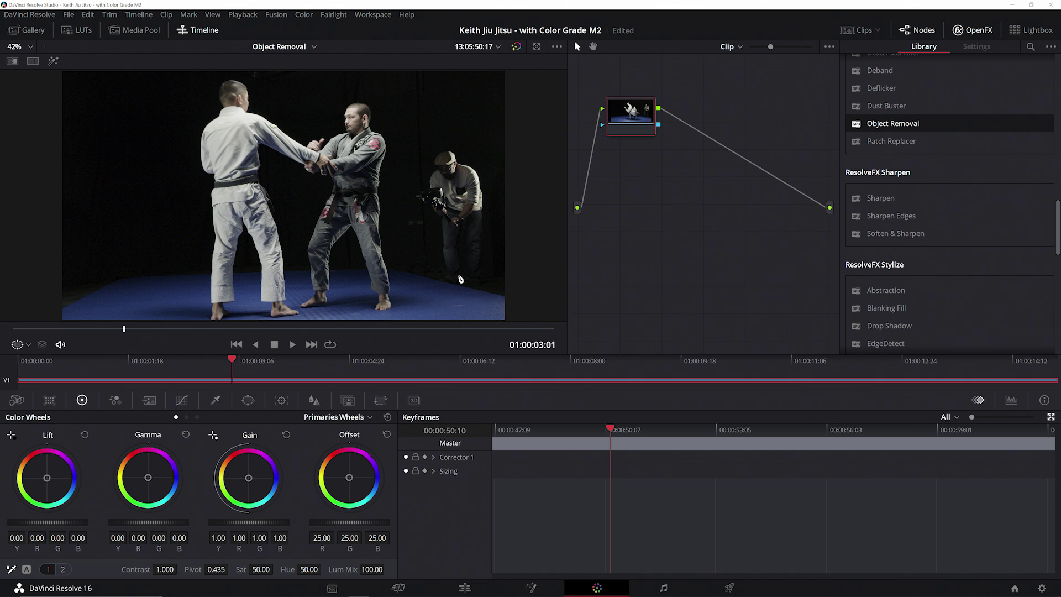
drag(232, 362, 18, 362)
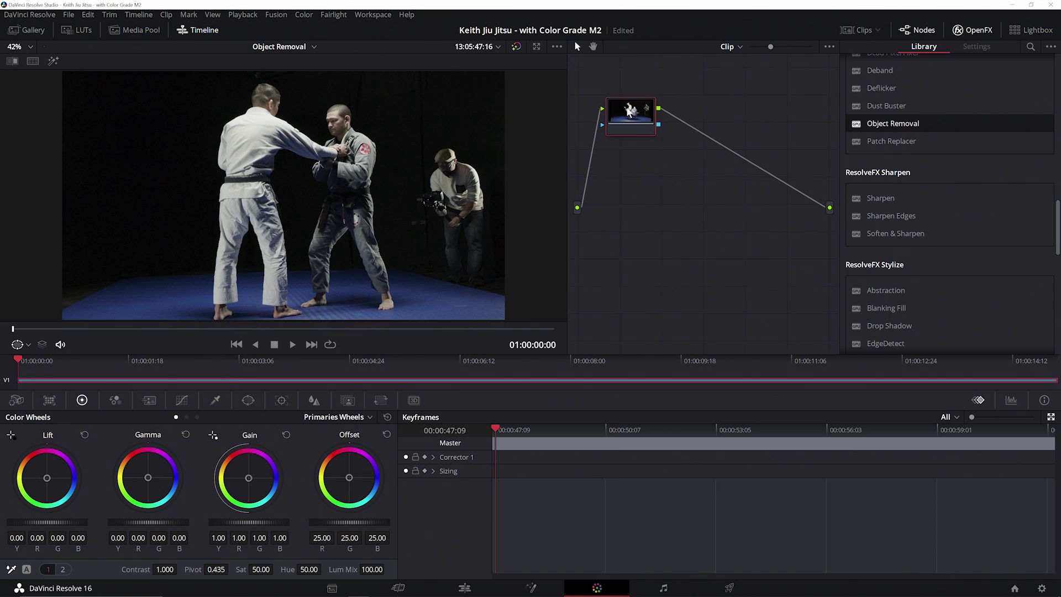
Add an outside node after the clip's existing corrector node.
right_click(629, 111)
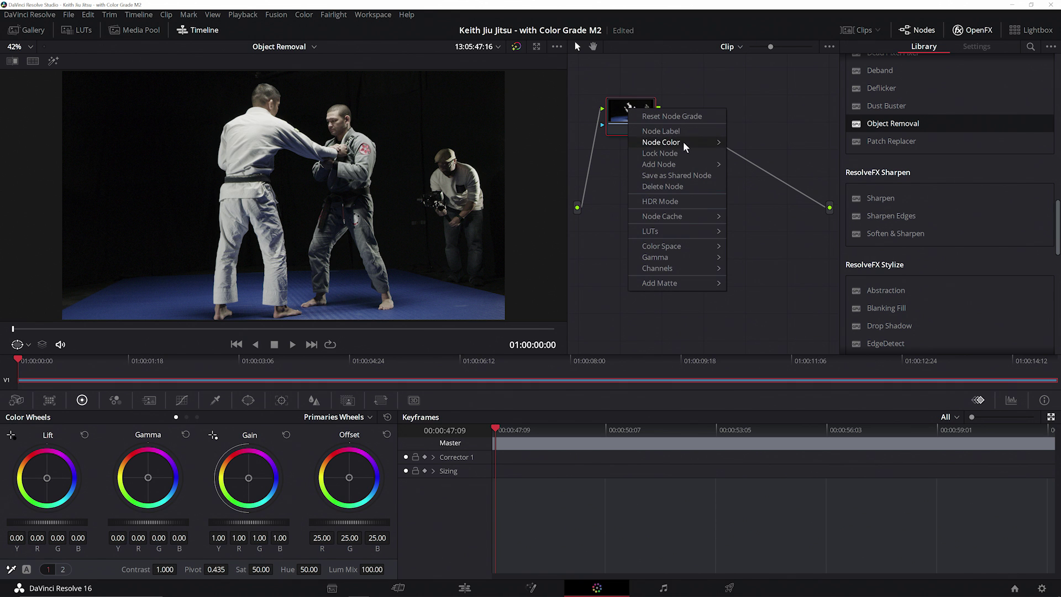
click(650, 105)
right_click(629, 114)
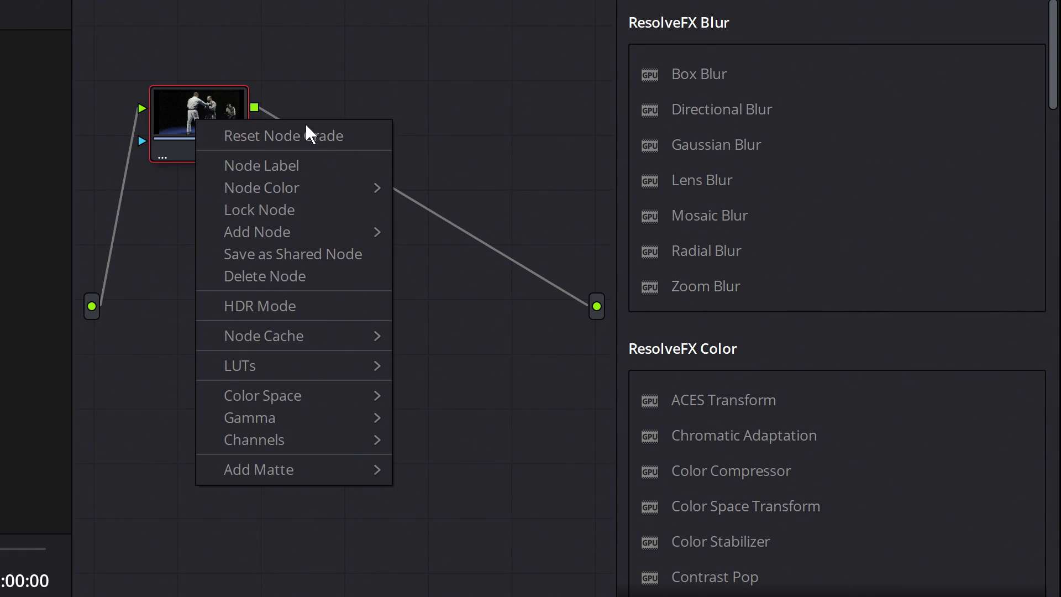
mouse_move(285, 233)
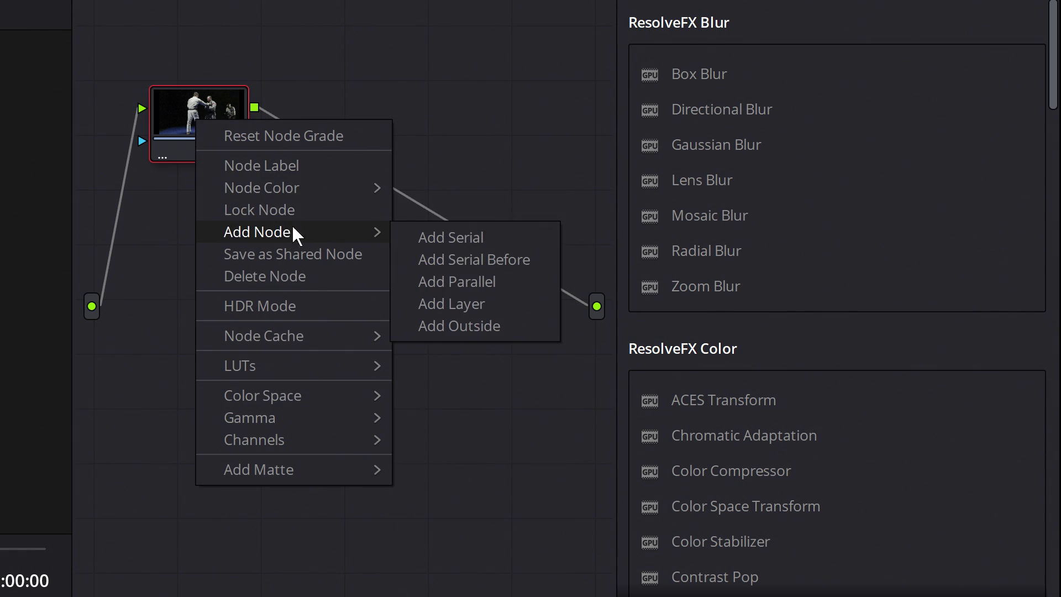
click(486, 327)
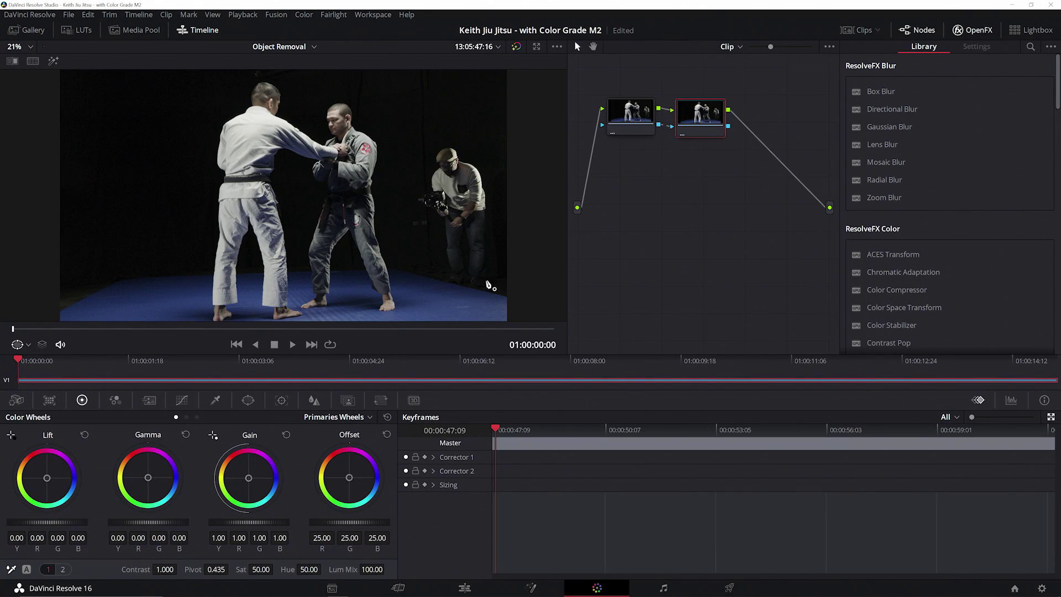
Draw a closed six-point curve window around the cameraman in the first frame on the new node.
click(248, 402)
click(26, 534)
click(415, 269)
click(396, 181)
click(415, 131)
click(467, 125)
click(501, 172)
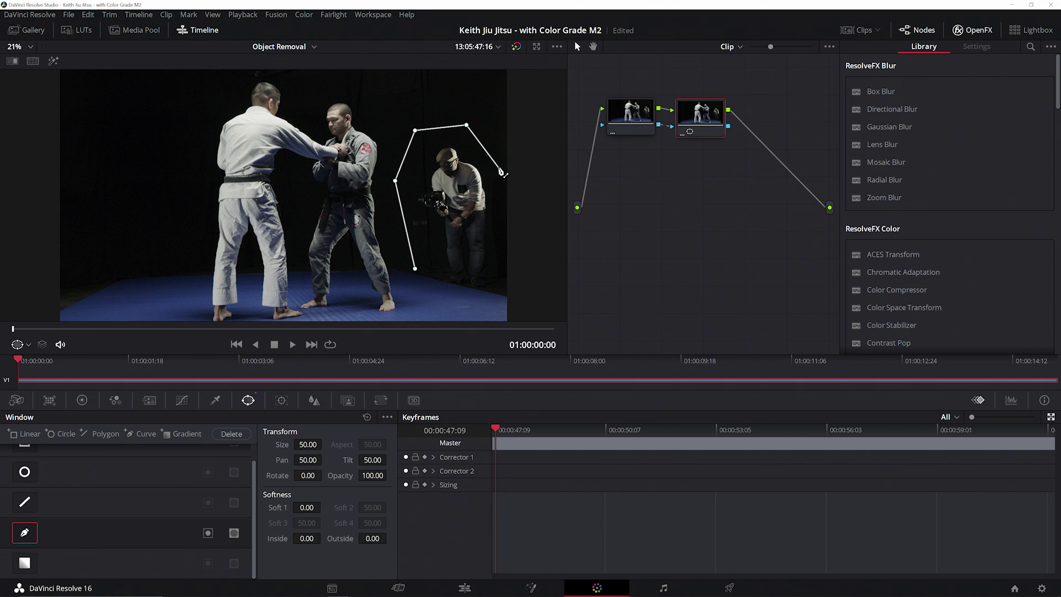
click(498, 288)
click(415, 270)
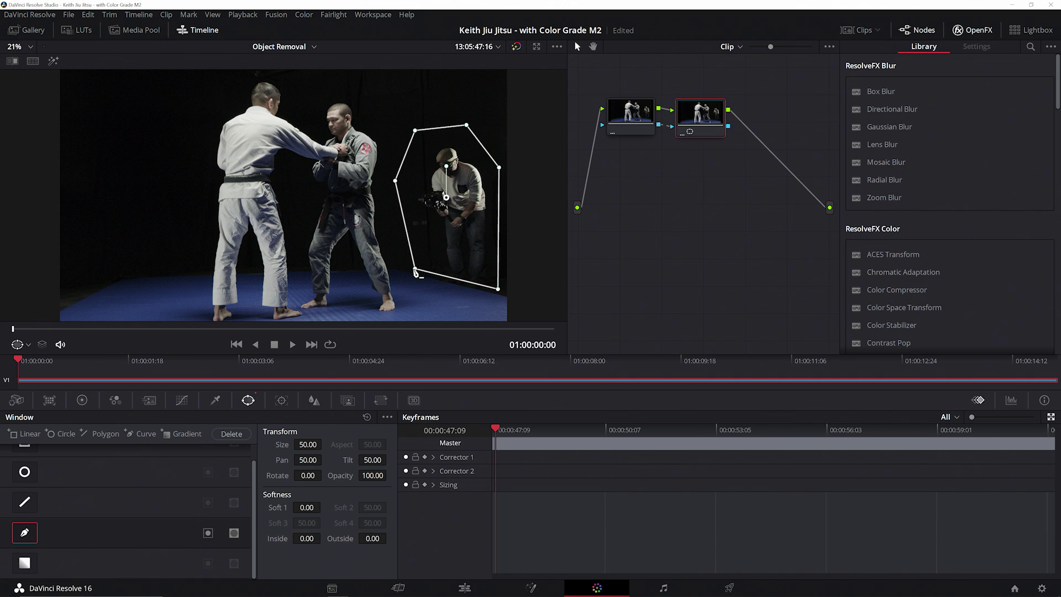
Insert tracking features in interactive mode, track the cameraman's window forward through the whole clip, and exit interactive mode.
click(280, 402)
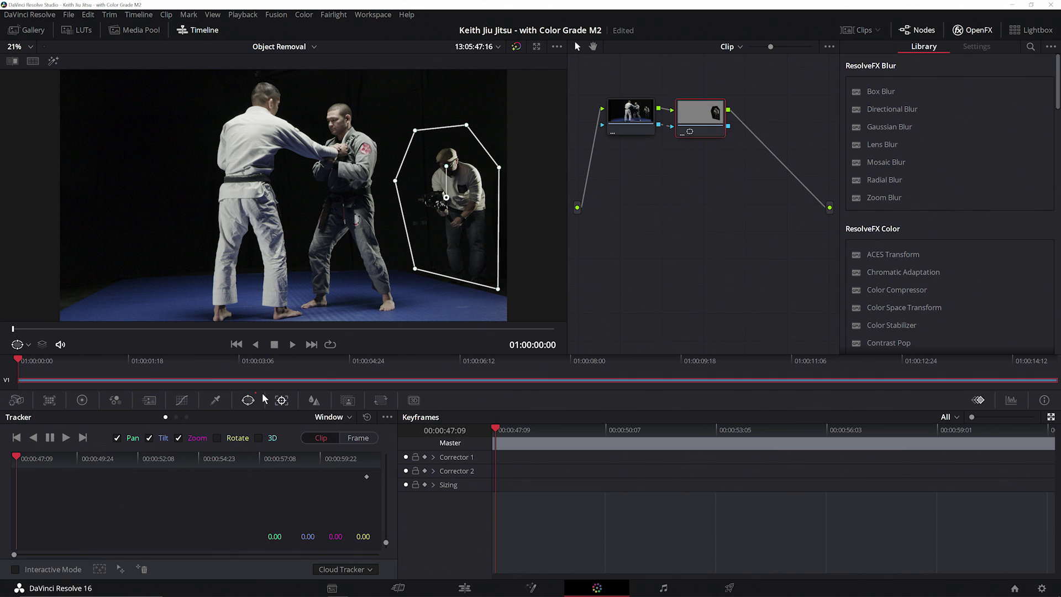
click(21, 571)
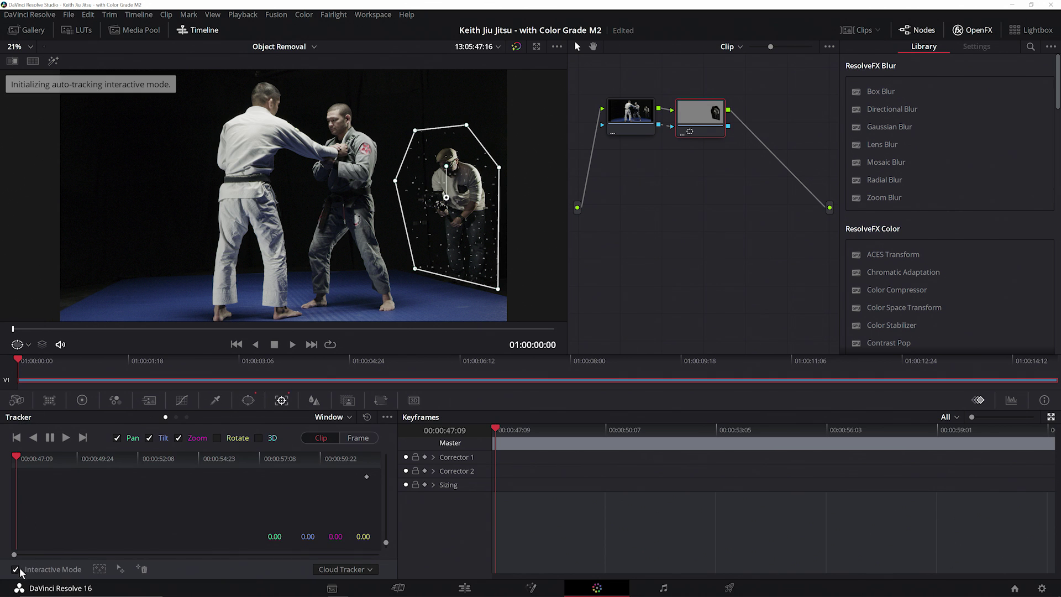
click(99, 569)
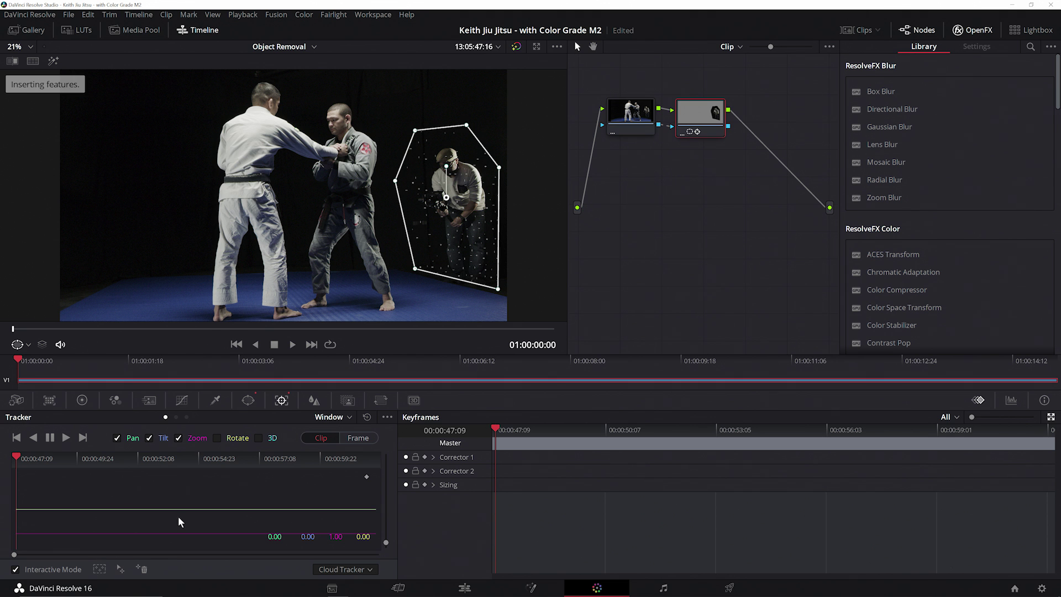
click(66, 438)
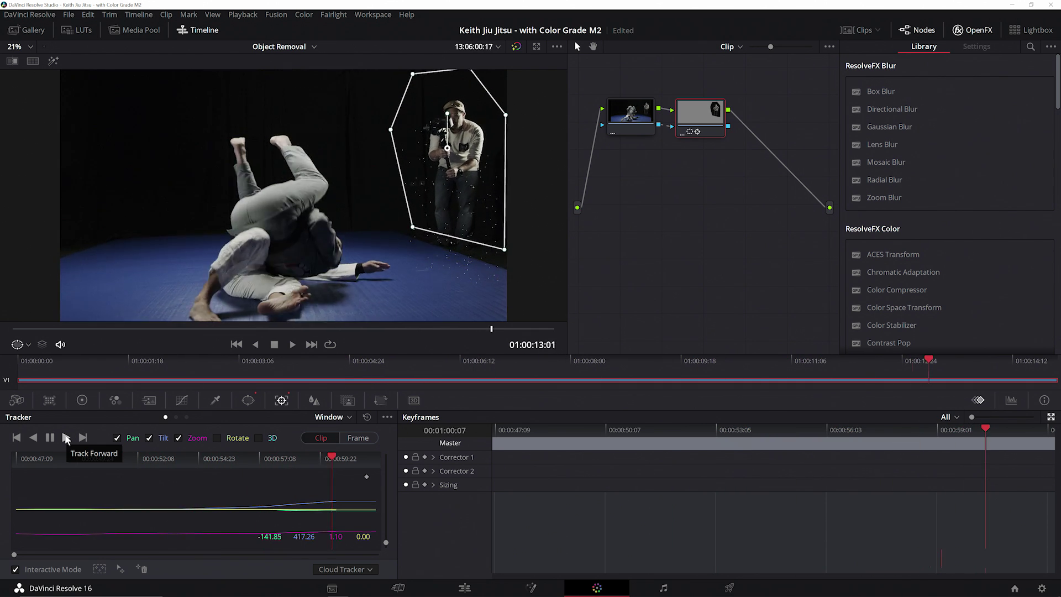
click(15, 569)
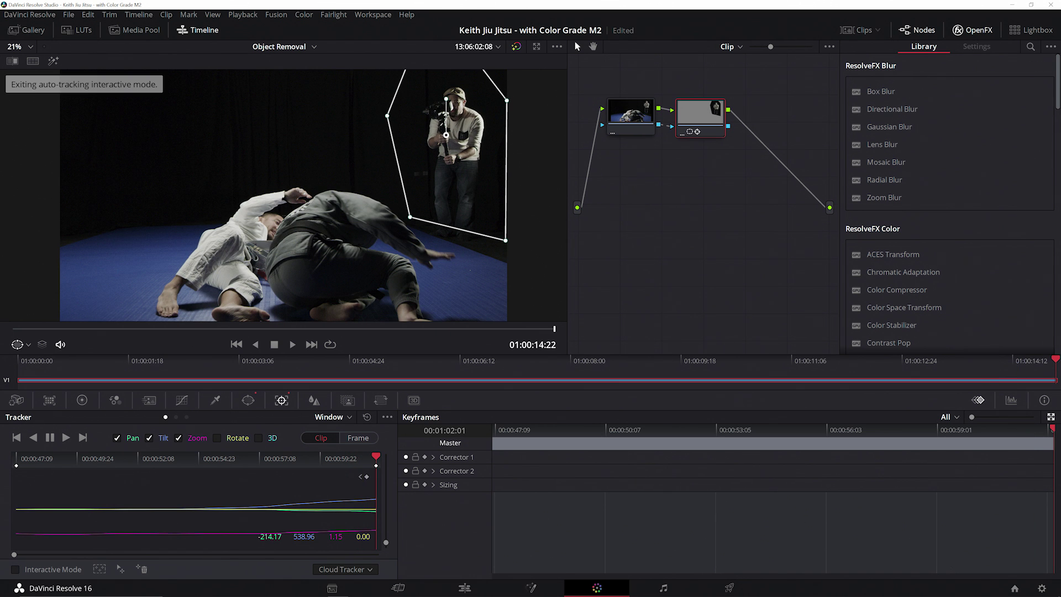
Apply the Object Removal effect to the outside node and check its mask overlay at an earlier point in the clip.
drag(1056, 101, 1039, 390)
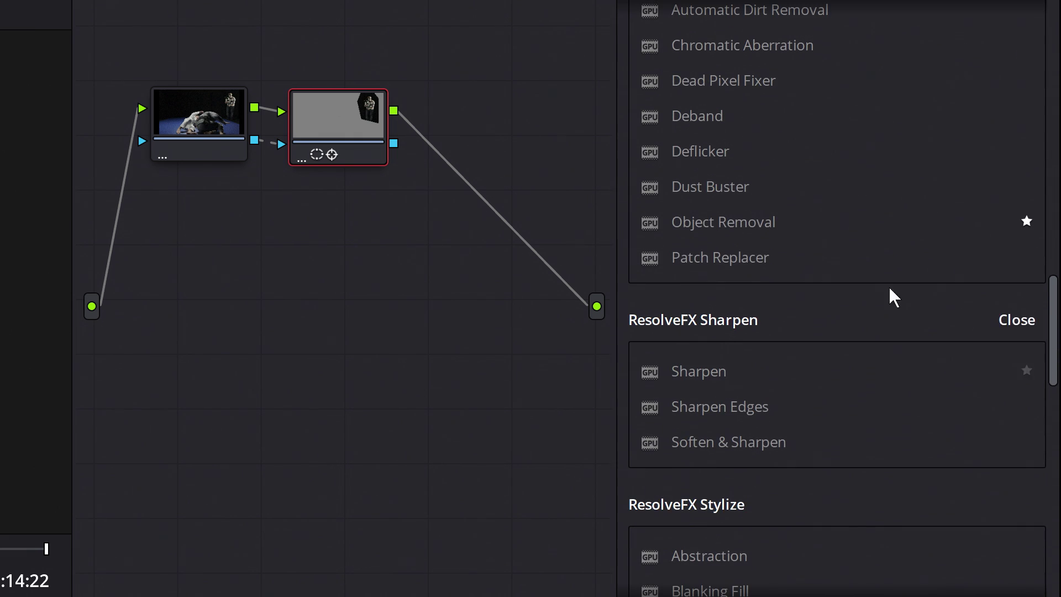
drag(739, 232, 305, 124)
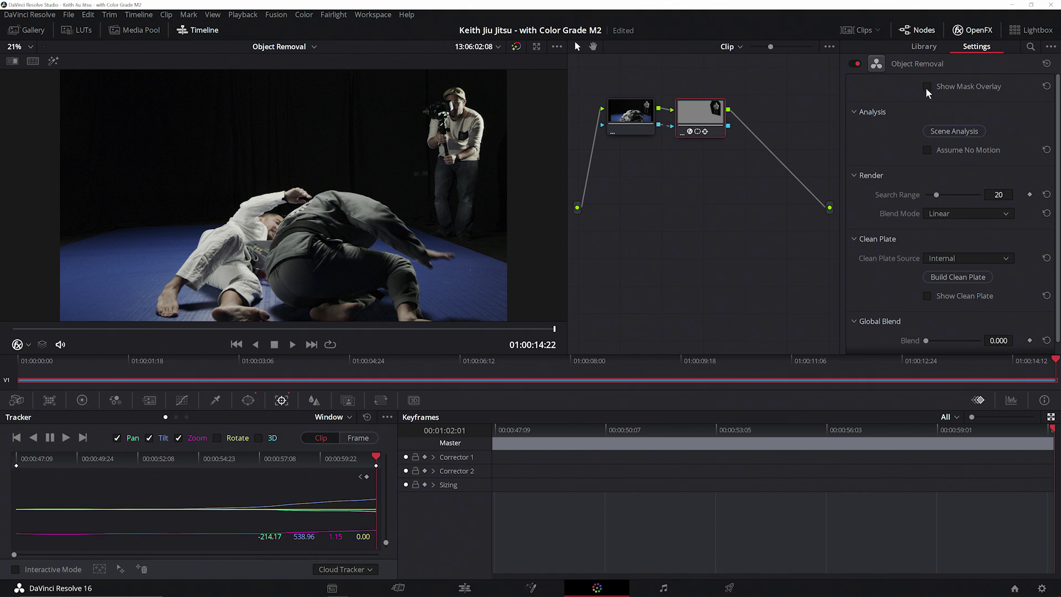
click(791, 65)
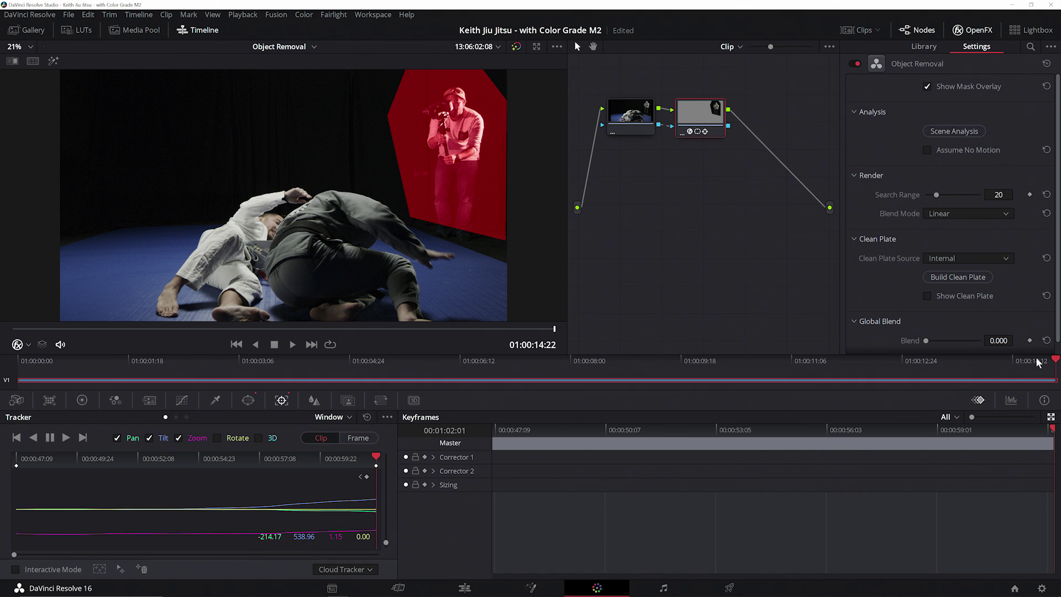
drag(1055, 362, 216, 360)
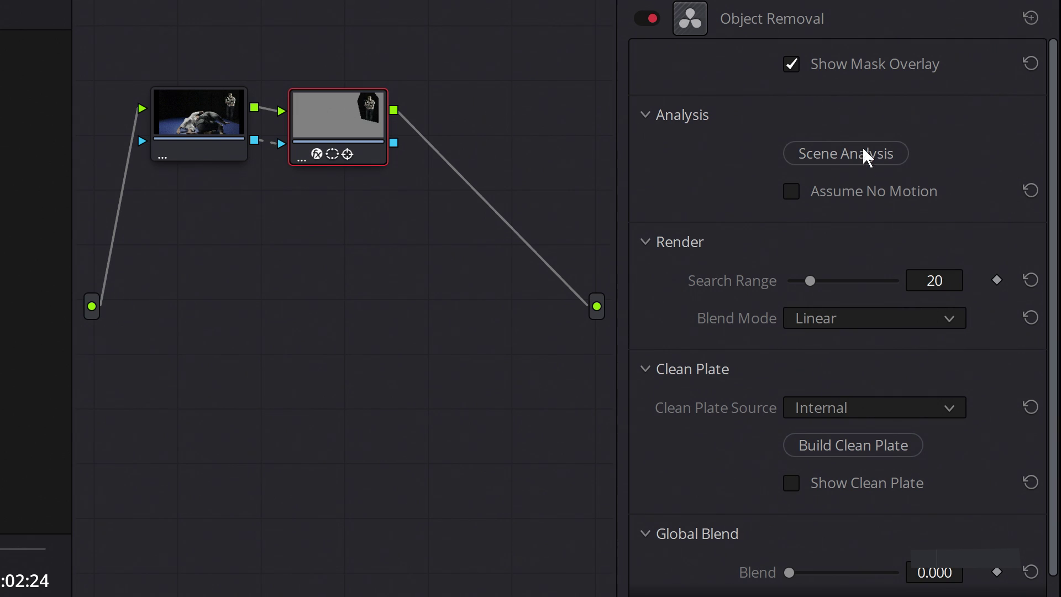
Configure Object Removal with Assume No Motion and Adaptive Blend, hide the mask overlay, and build the clean plate.
click(802, 199)
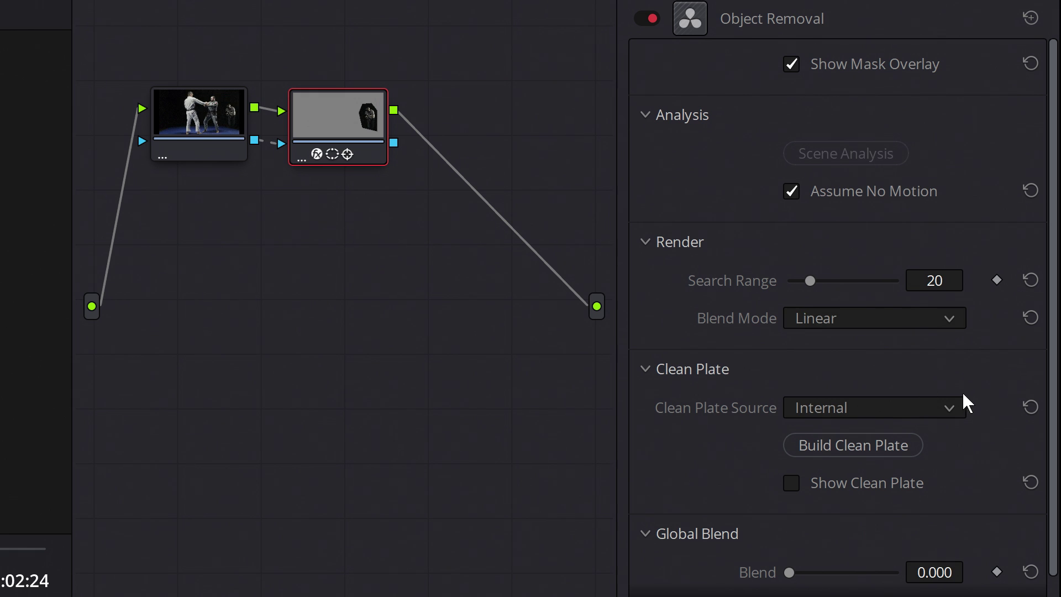
click(887, 323)
click(915, 378)
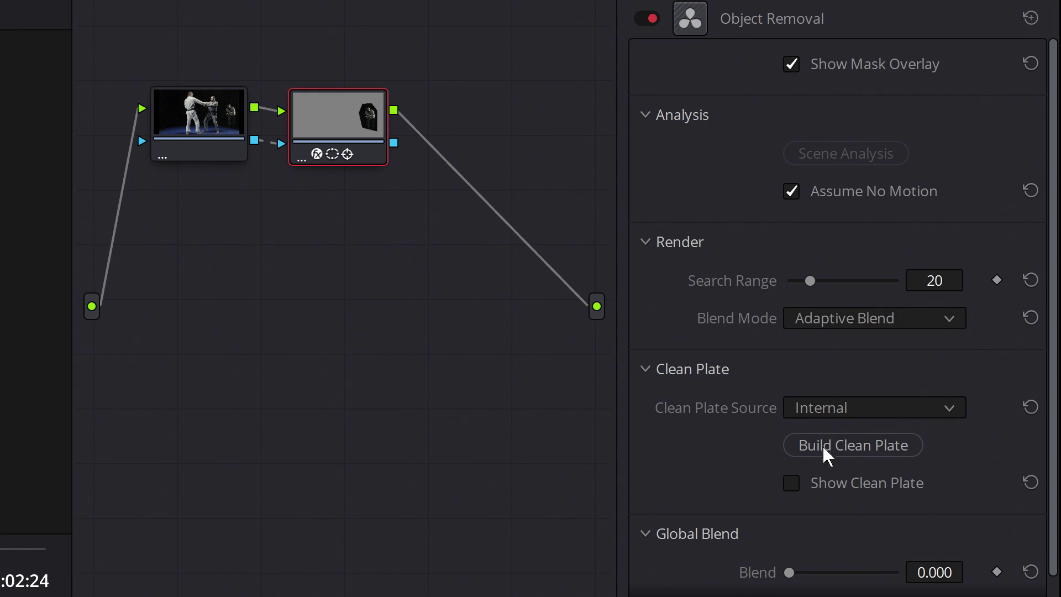
click(791, 64)
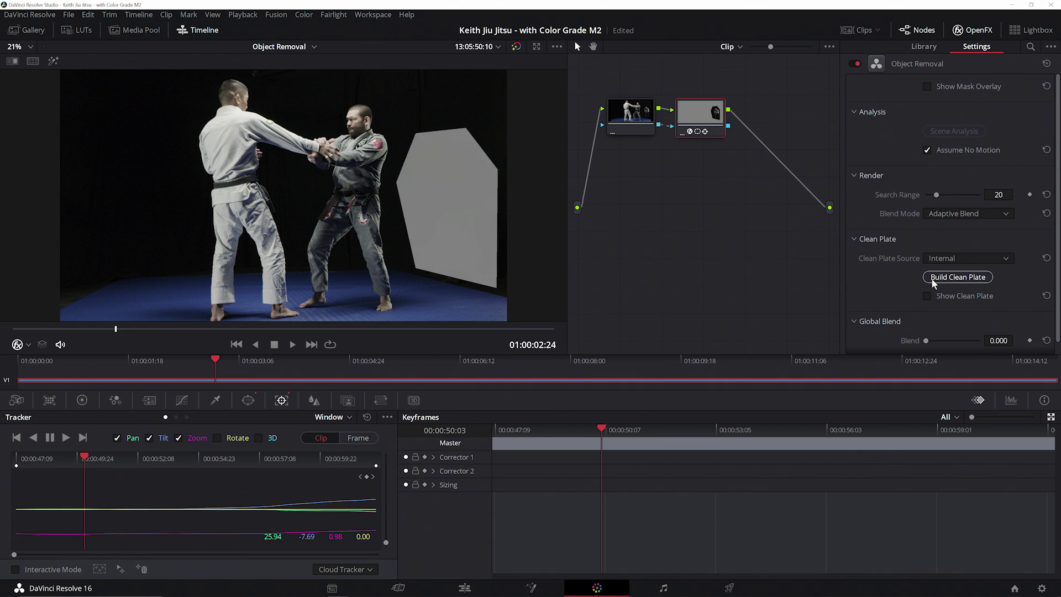
click(934, 279)
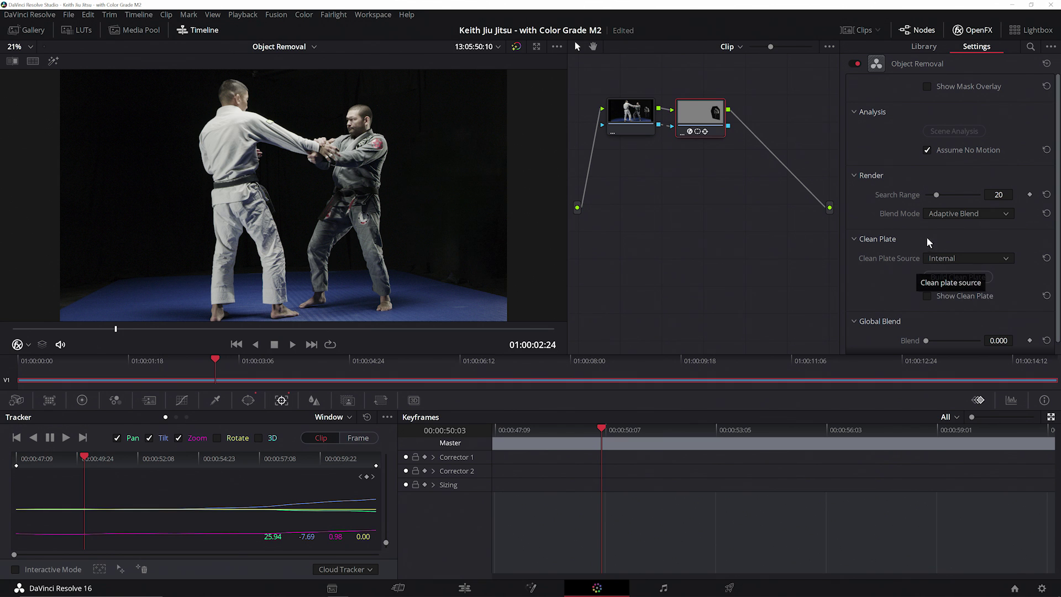
Scrub forward through the Object Removal clip to check the cameraman's removal.
drag(220, 360, 339, 369)
drag(417, 375, 700, 365)
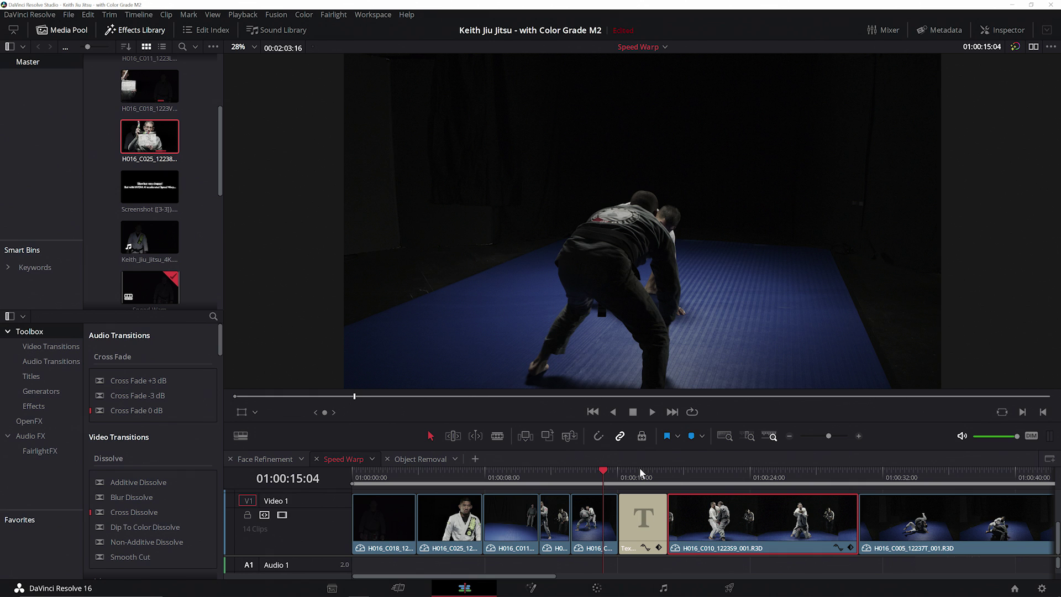
Open the clip speed settings for the H016_C010_1223S9_001.R3D clip on the Speed Warp timeline.
click(680, 479)
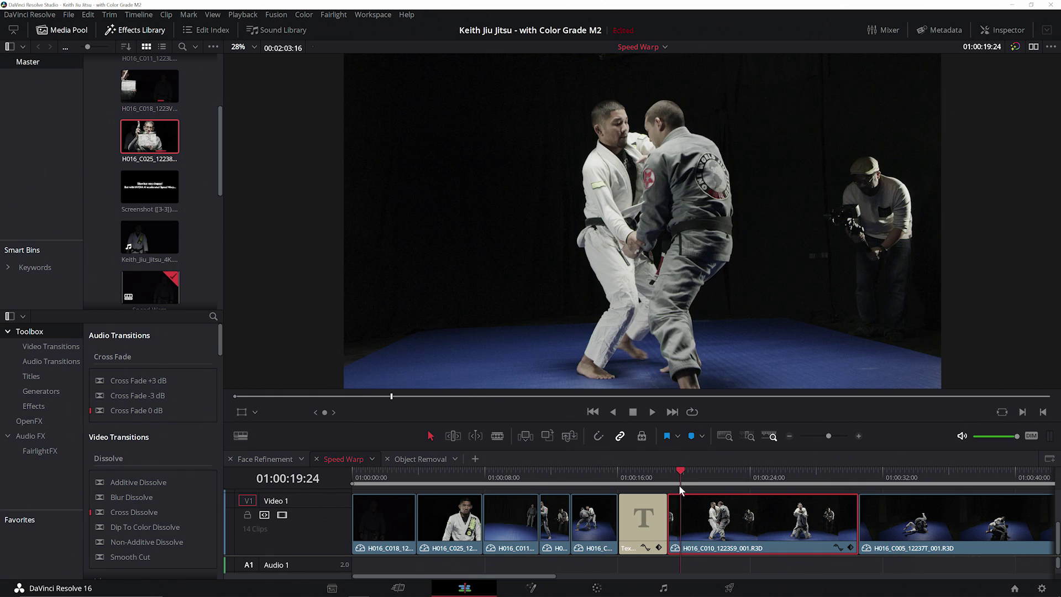
right_click(709, 513)
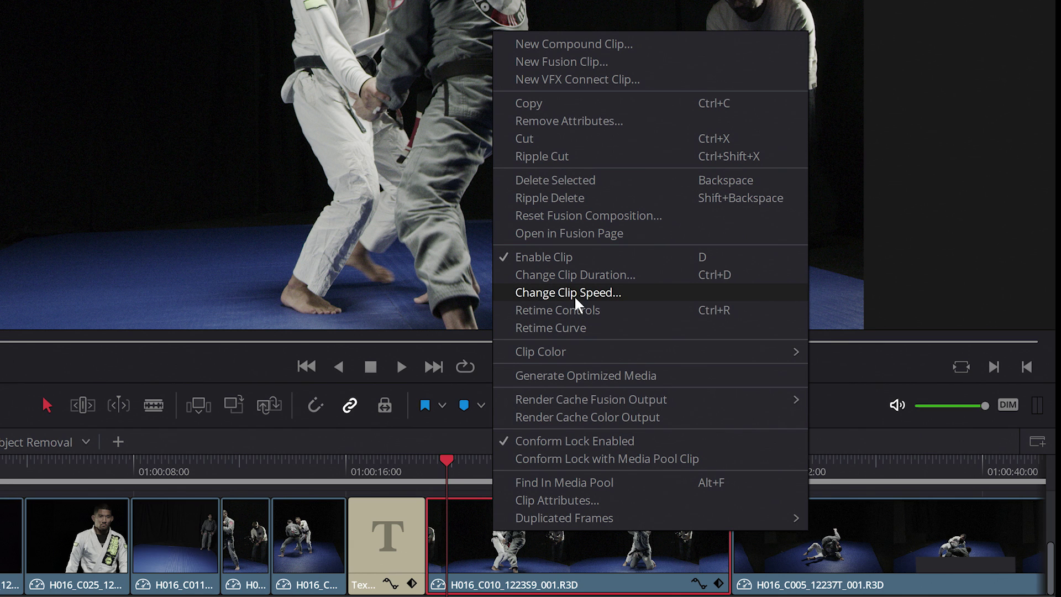
click(581, 292)
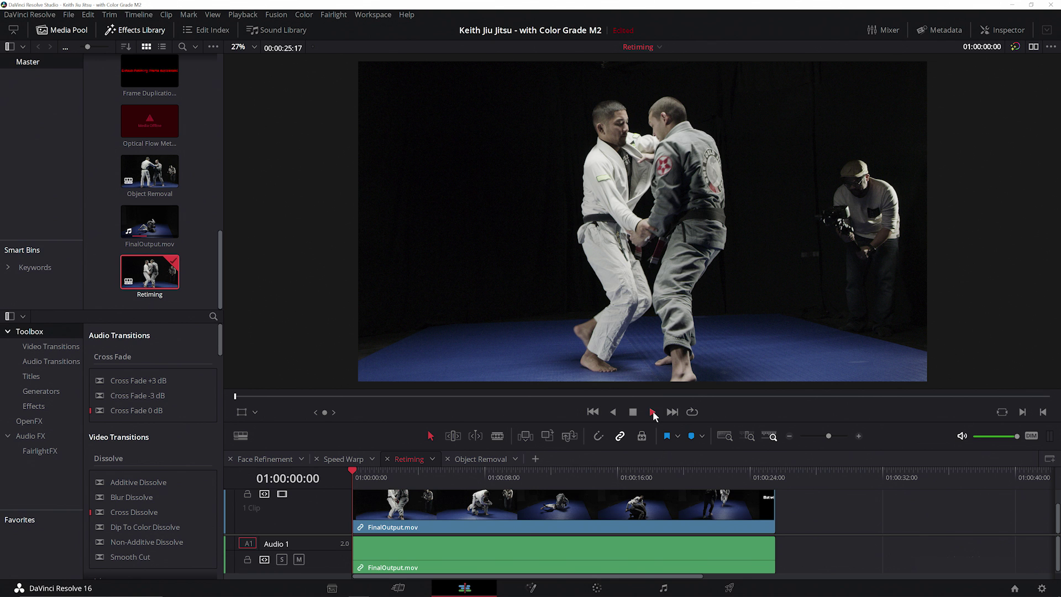
Change the clip's Retime Process and play the Retiming timeline to compare the motion.
click(652, 411)
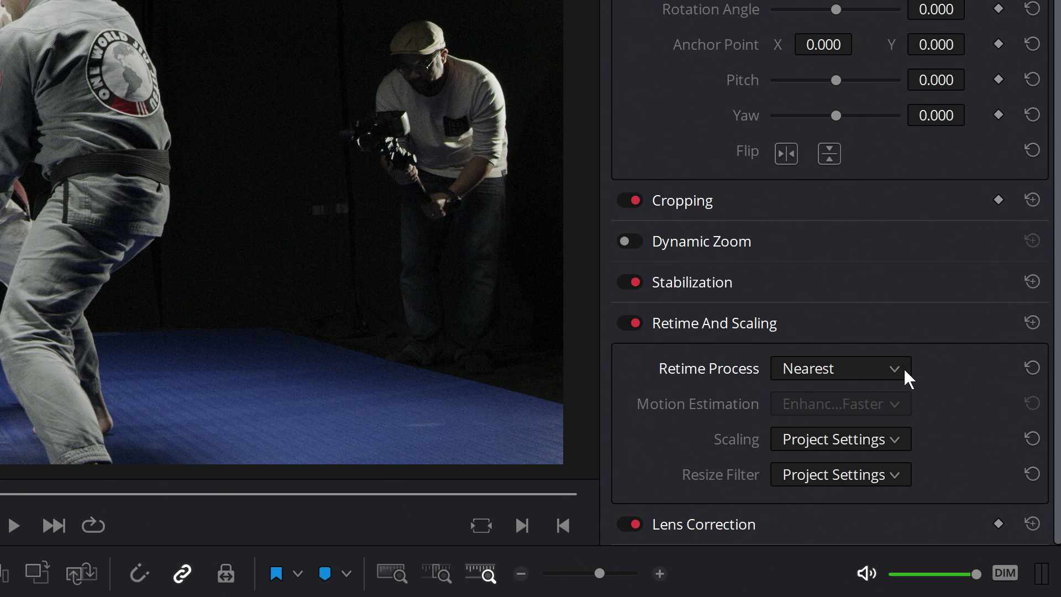
click(895, 370)
click(846, 471)
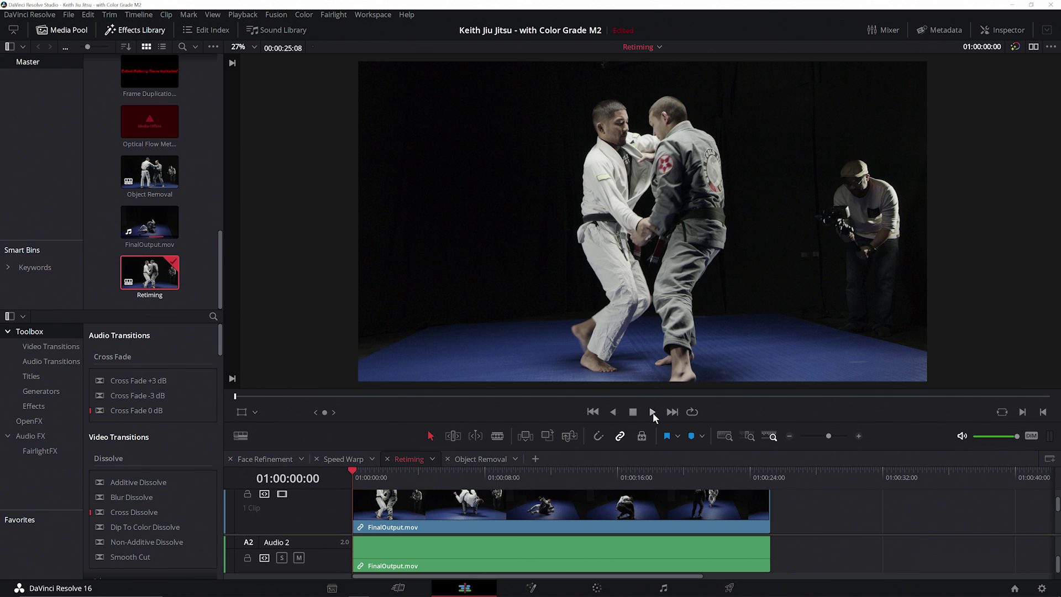
click(652, 412)
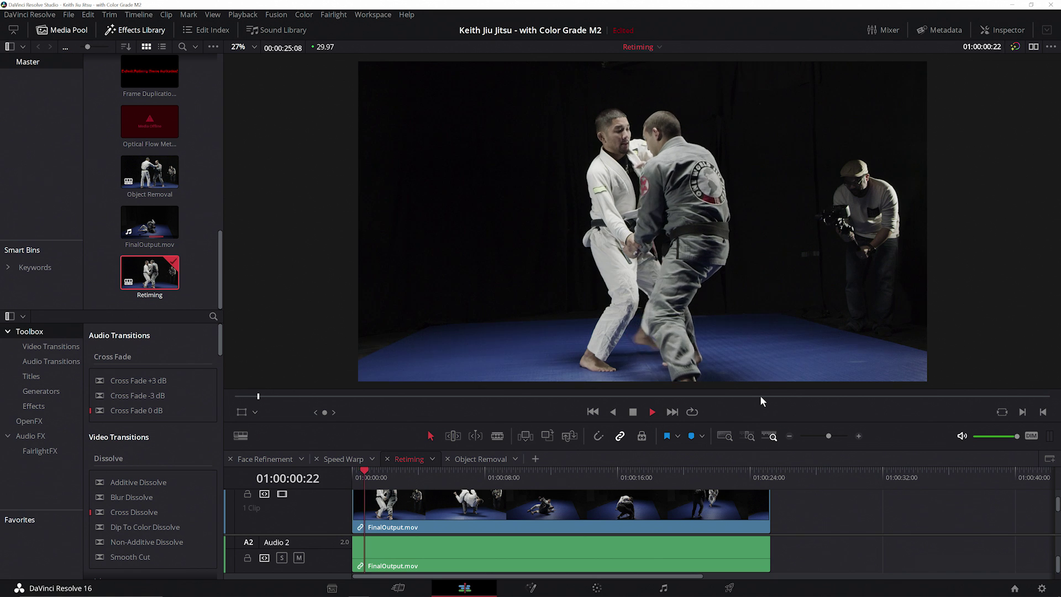